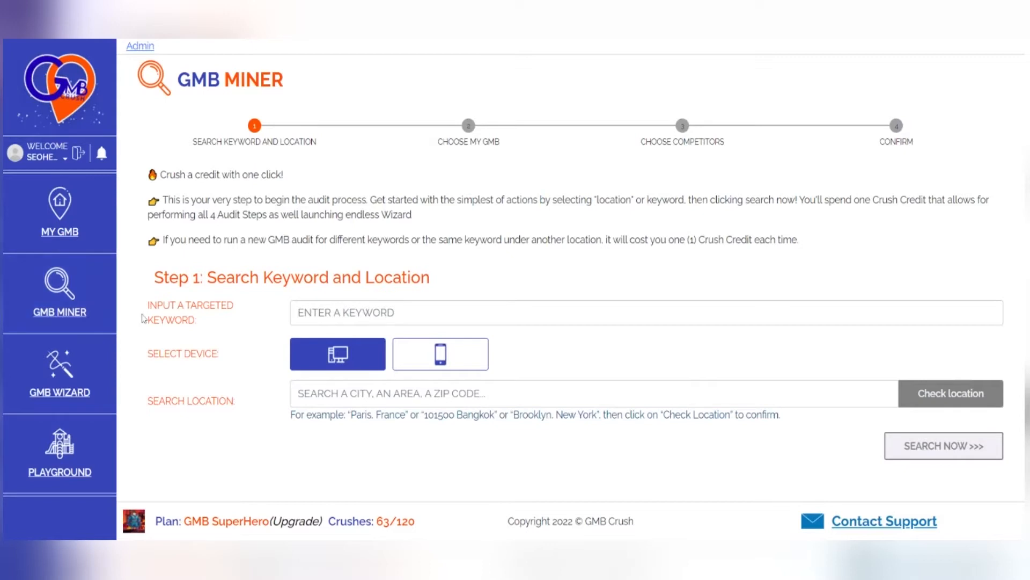
# - Enter "mold removal new york" as the targeted keyword and keep desktop as the search device
pyautogui.click(365, 313)
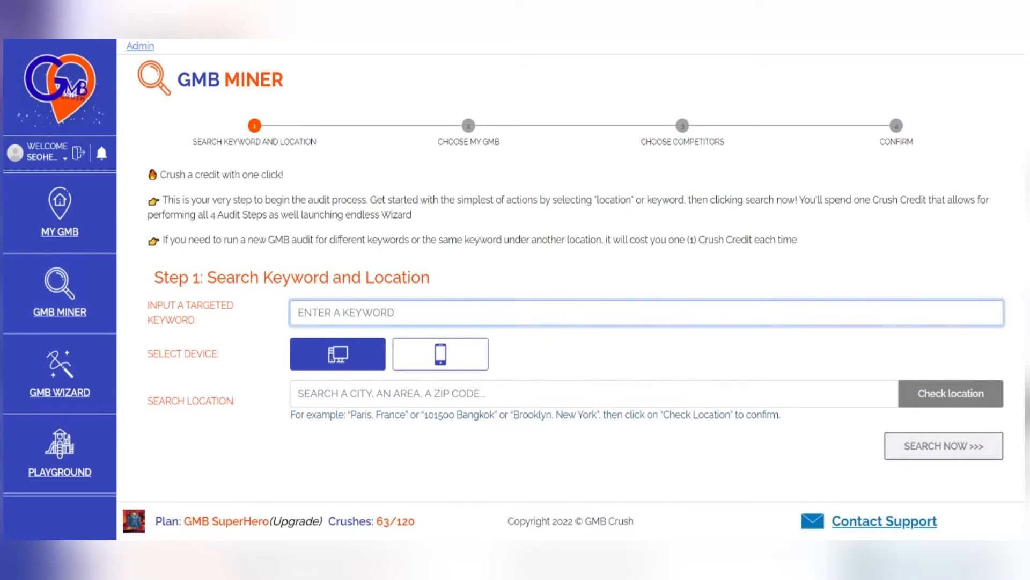
pyautogui.write('mol')
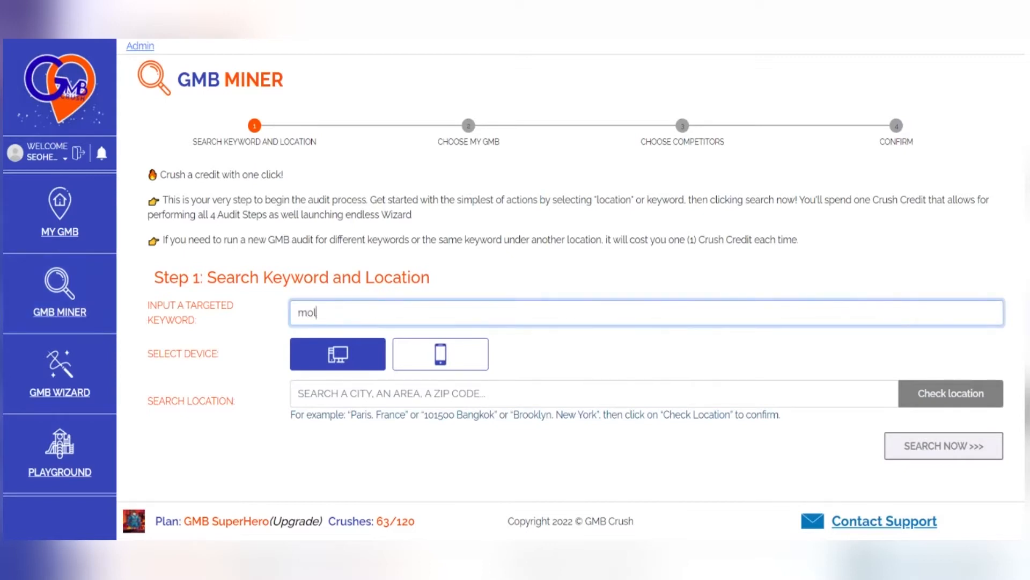
pyautogui.write('d removal new york')
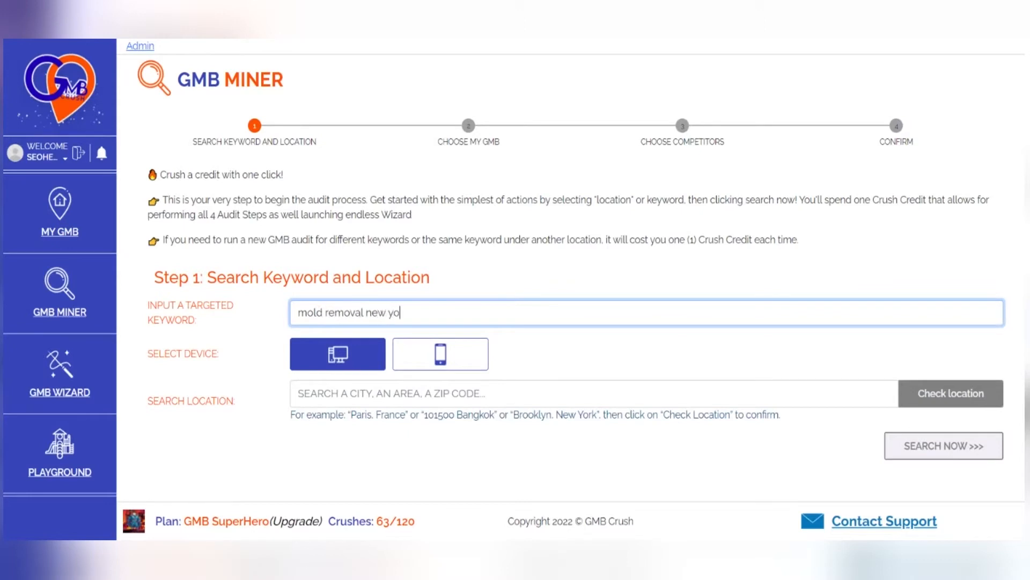
pyautogui.click(410, 358)
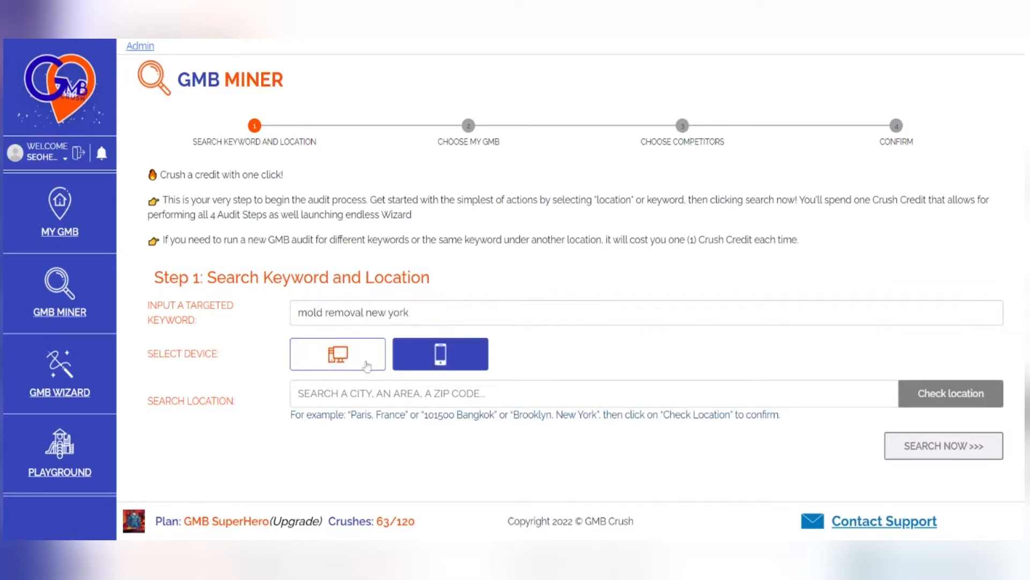
pyautogui.click(340, 361)
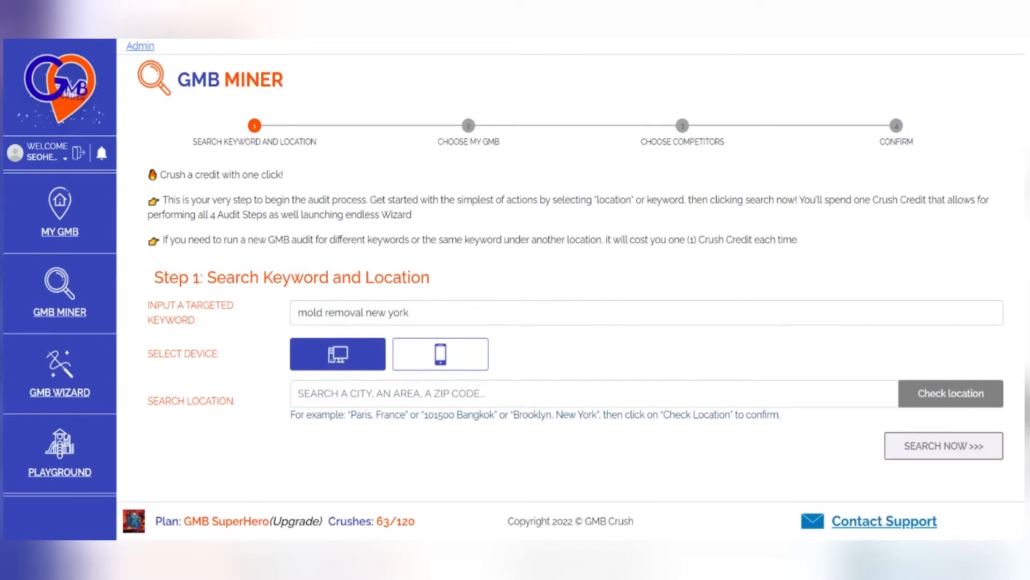
# - Set the search location to "new york", confirm it as New York, New York, United States, and run the search
pyautogui.click(387, 393)
pyautogui.write('new yo')
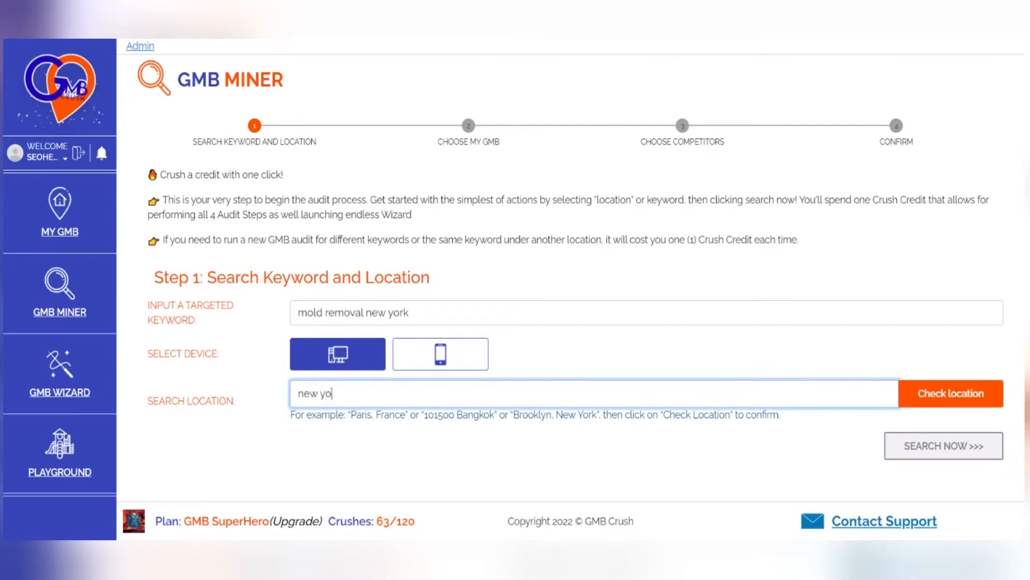
pyautogui.write('rk')
pyautogui.click(951, 394)
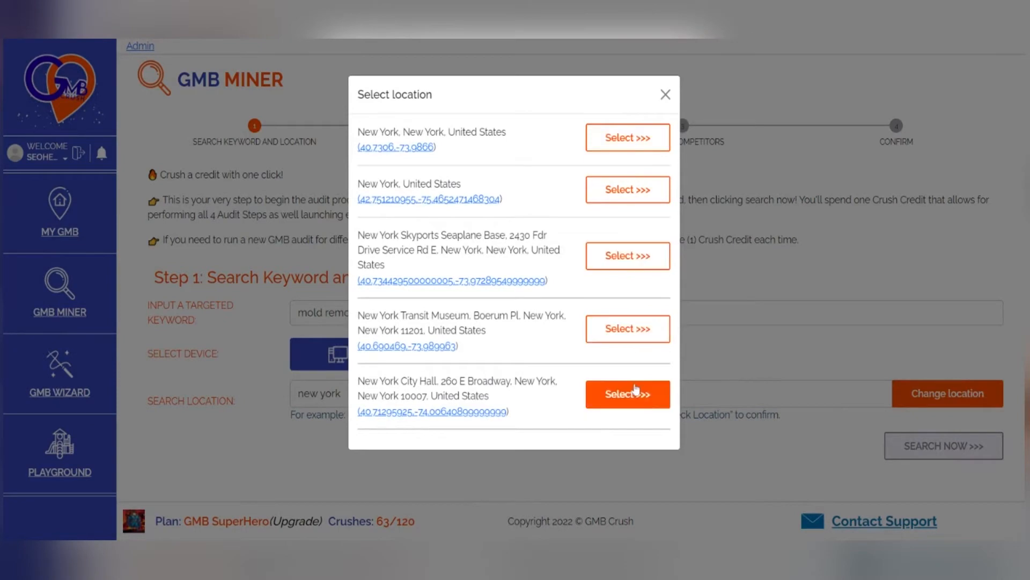
pyautogui.click(641, 144)
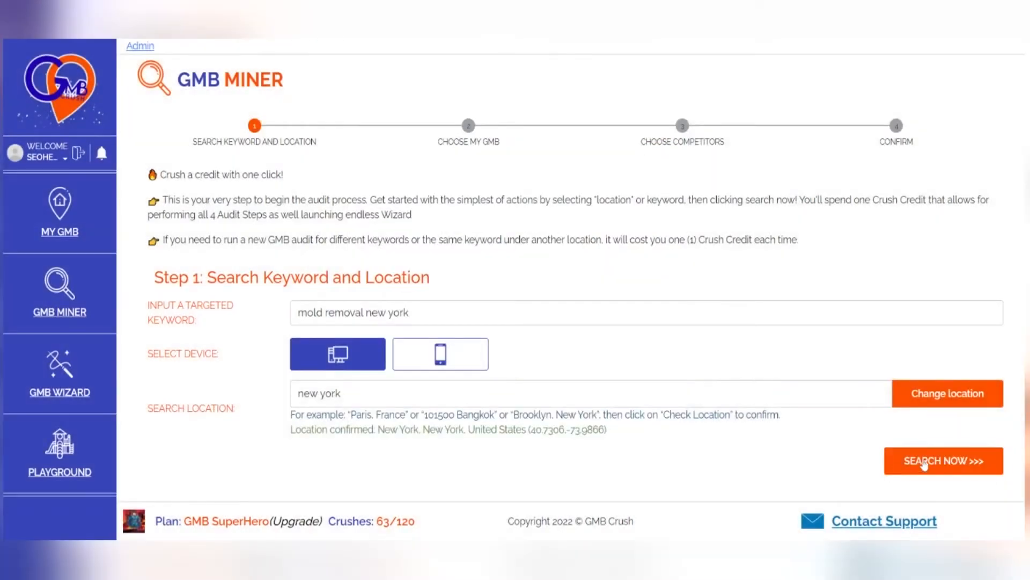
pyautogui.click(923, 461)
pyautogui.click(487, 360)
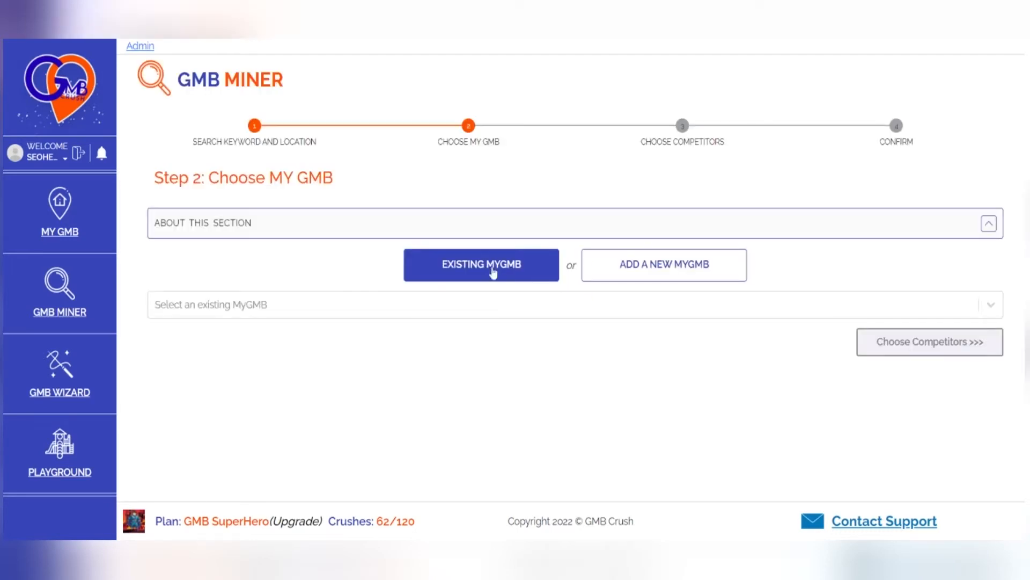
# - Search the existing MyGMB entries for "mold"
pyautogui.click(375, 305)
pyautogui.write('mold remo')
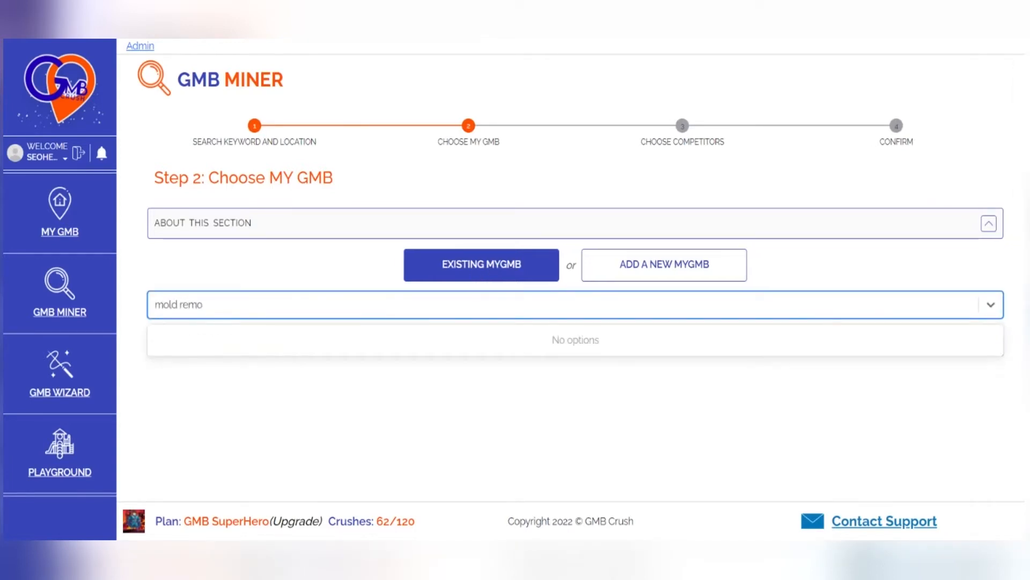
pyautogui.press('BackSpace')
pyautogui.press('BackSpace')
pyautogui.press('BackSpace')
pyautogui.press('BackSpace')
pyautogui.press('BackSpace')
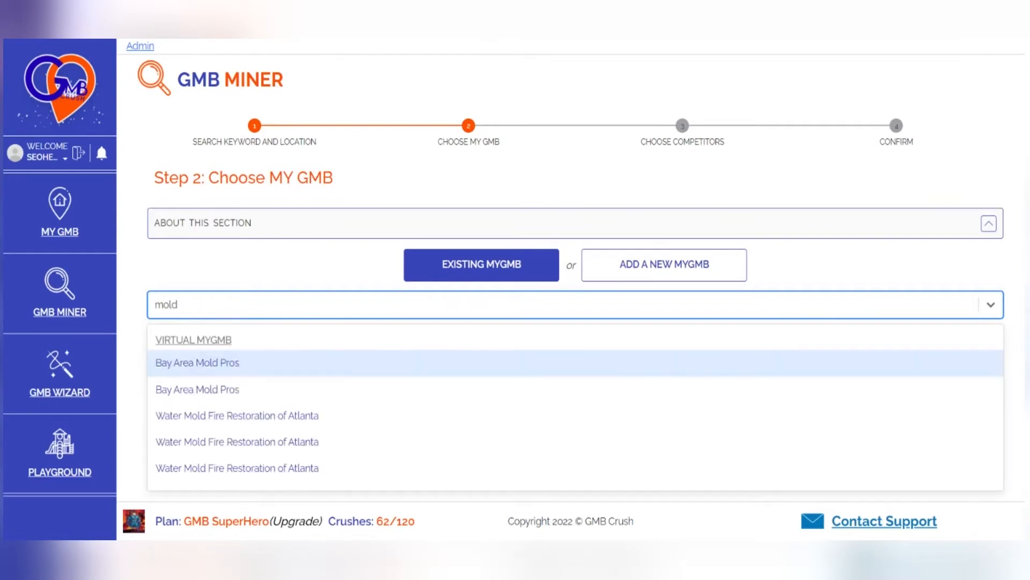
pyautogui.click(354, 257)
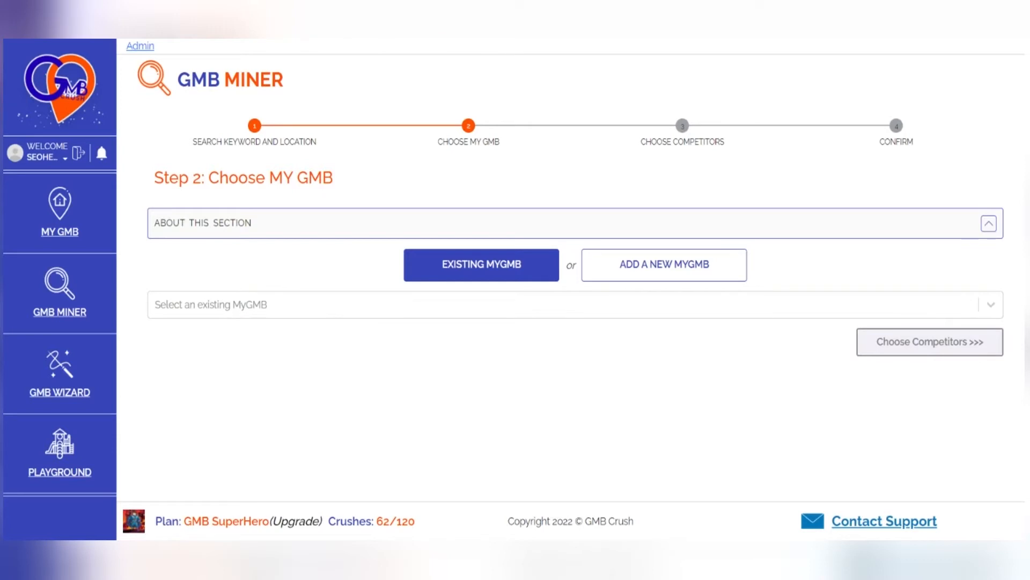
# - Switch to adding a new MyGMB and look through the businesses found for the keyword
pyautogui.click(642, 271)
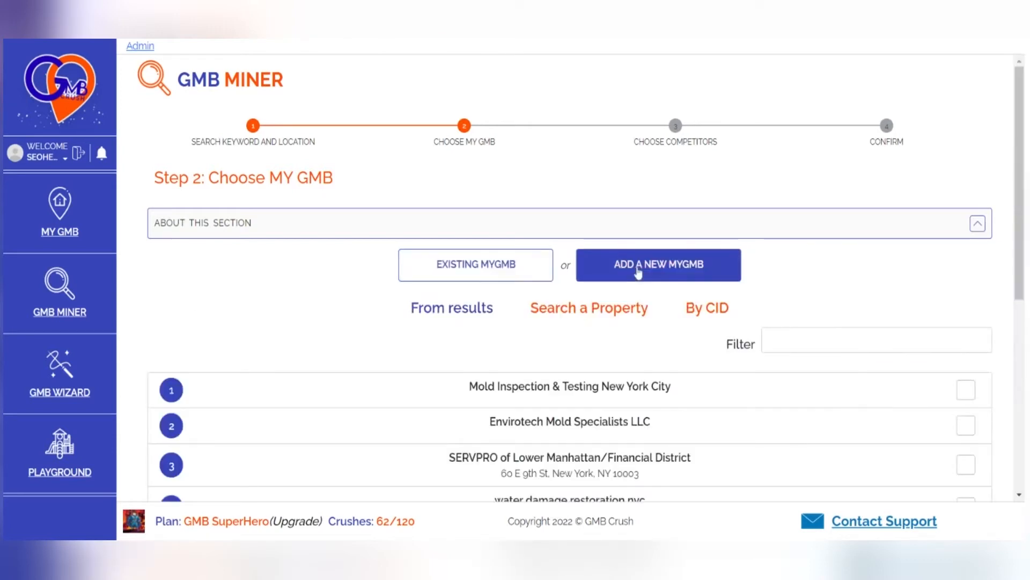
pyautogui.scroll(-7, 545, 306)
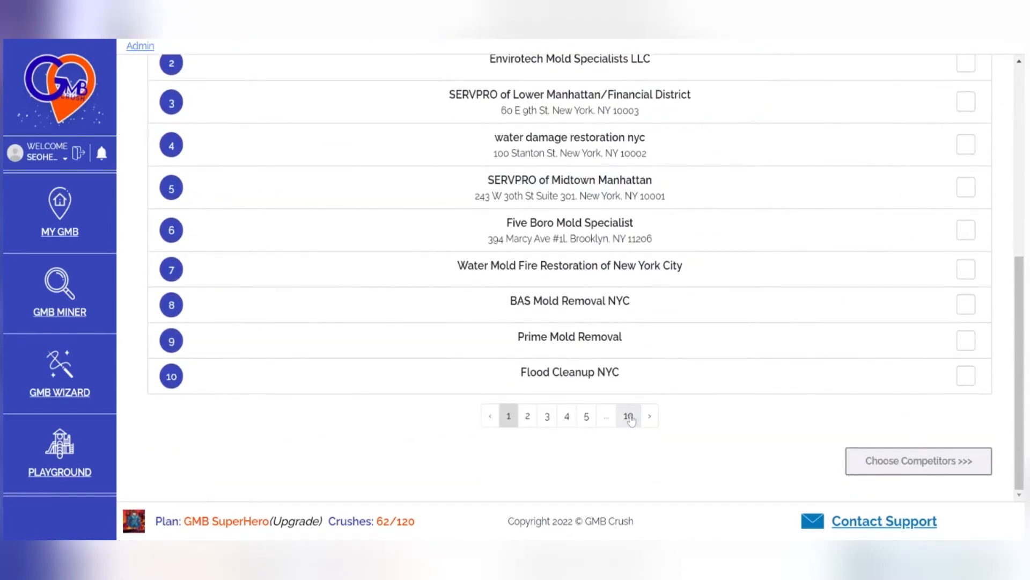
pyautogui.scroll(6, 724, 345)
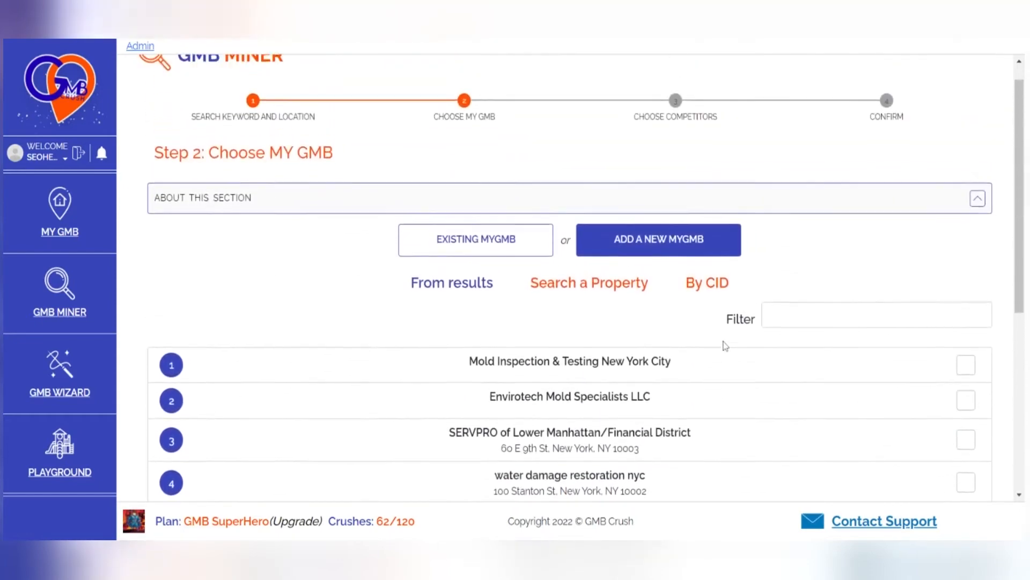
# - Look up a business for the new MyGMB by searching properties for "mold removal new"
pyautogui.click(617, 290)
pyautogui.click(543, 339)
pyautogui.write('mold removal new')
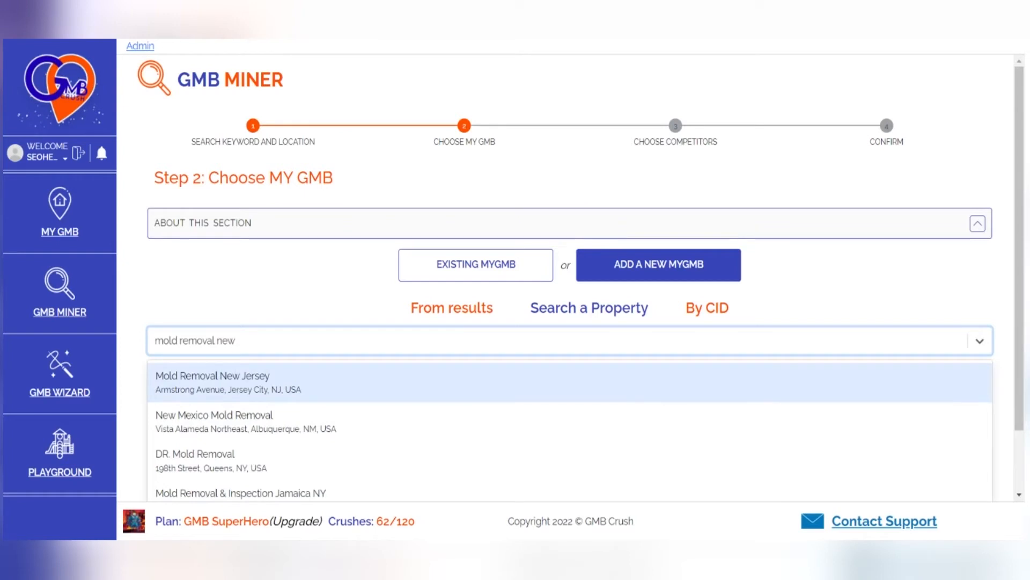
# - Try finding the business by CID, using the numerical example CID from the instructions
pyautogui.click(716, 316)
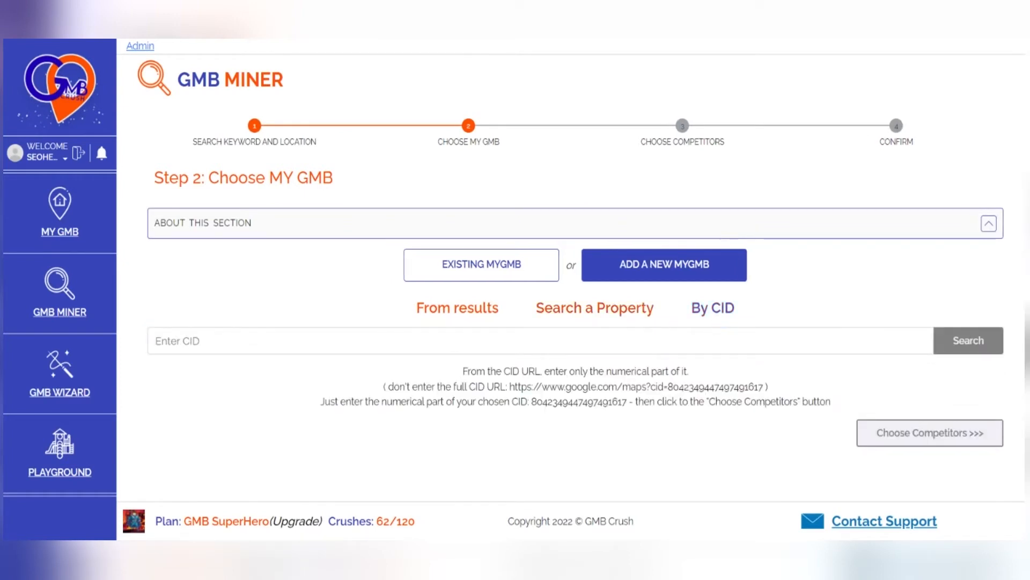
pyautogui.moveTo(531, 401); pyautogui.dragTo(627, 401)
pyautogui.hotkey('ctrl', 'c')
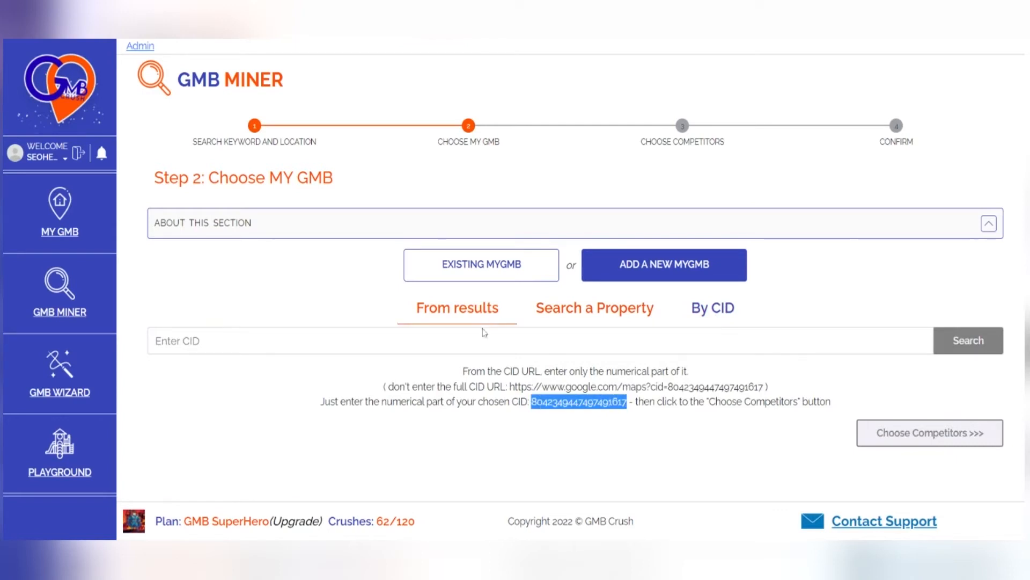
pyautogui.click(456, 340)
pyautogui.hotkey('ctrl', 'v')
pyautogui.click(982, 346)
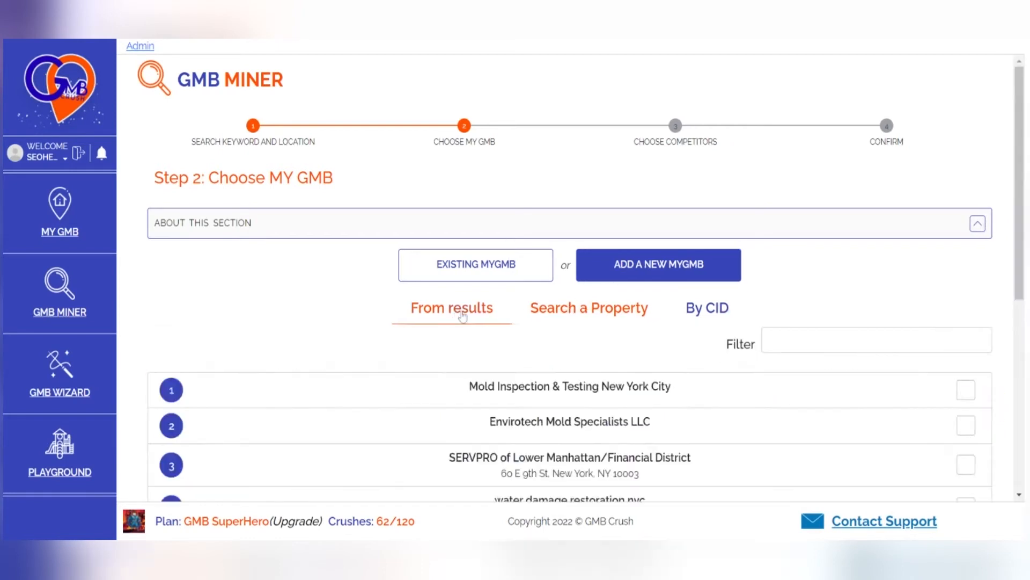
# - Select "water damage restoration nyc" from the results as the MyGMB and proceed to choosing competitors
pyautogui.scroll(-3, 774, 386)
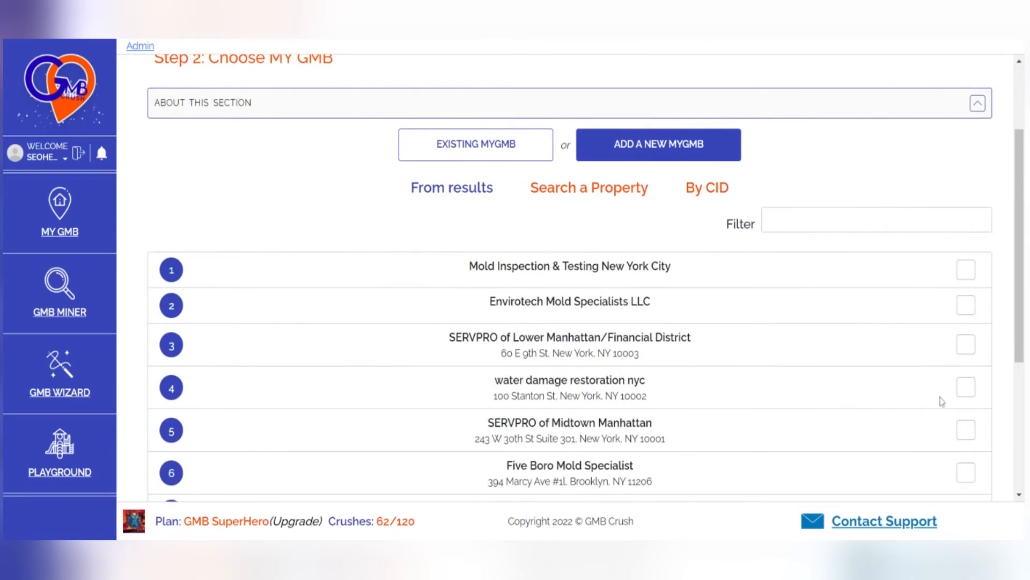
pyautogui.click(960, 396)
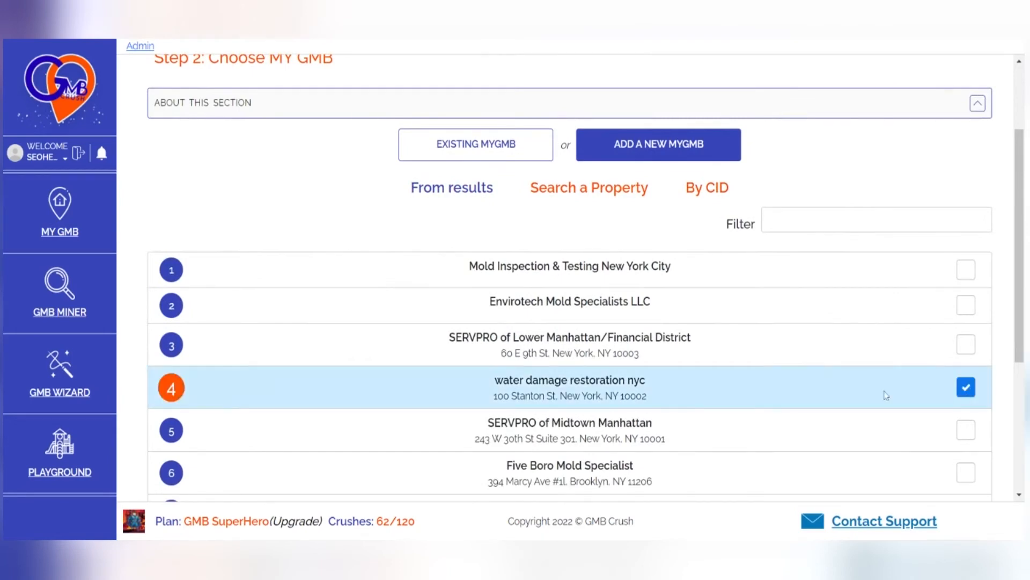
pyautogui.scroll(-5, 869, 460)
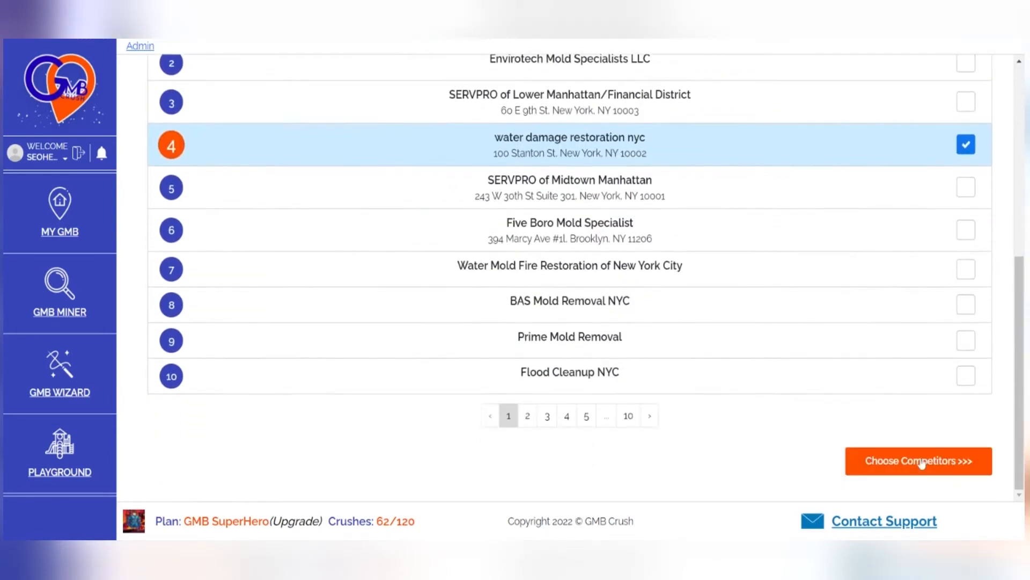
pyautogui.click(869, 462)
# - Select Mold Inspection & Testing New York City, Envirotech Mold Specialists LLC and SERVPRO of Lower Manhattan/Financial District as competitors and confirm the selection
pyautogui.scroll(3, 835, 299)
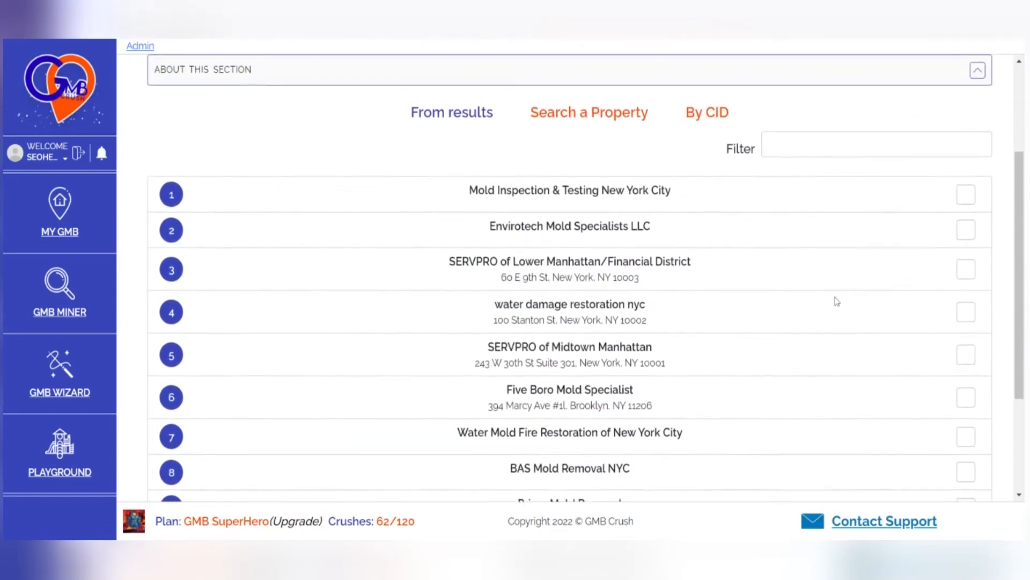
pyautogui.click(966, 197)
pyautogui.click(966, 232)
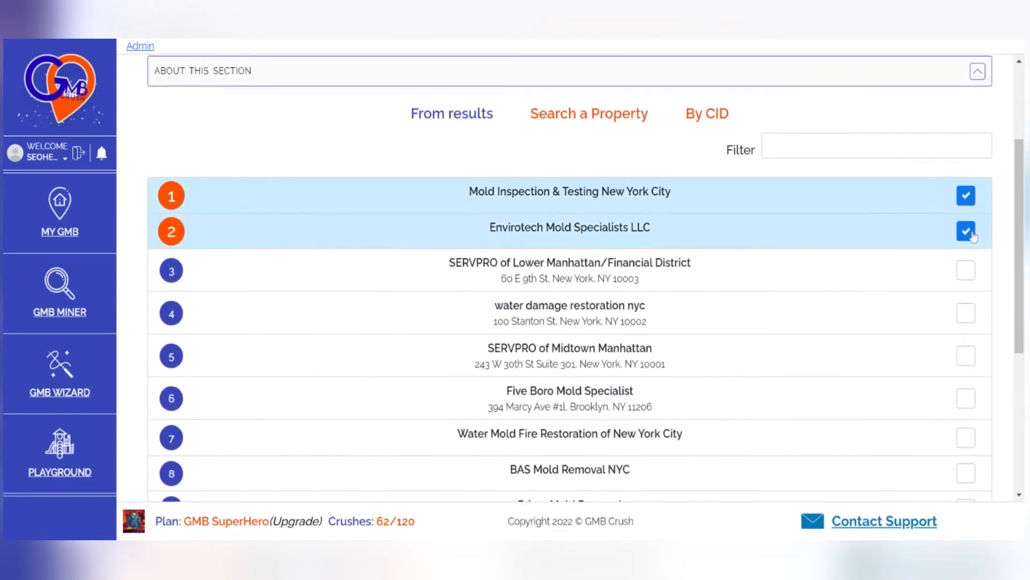
pyautogui.click(966, 270)
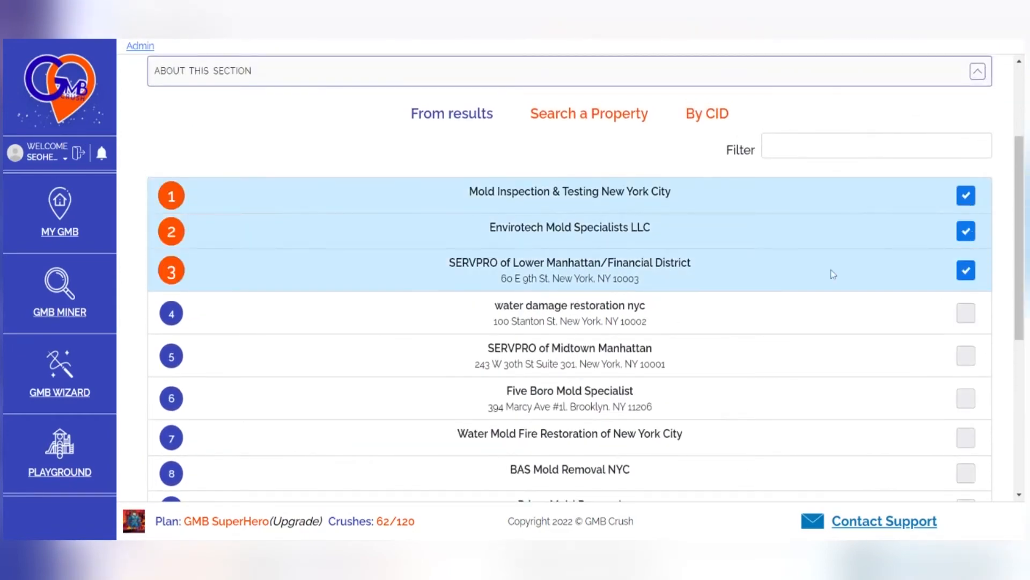
pyautogui.scroll(-6, 833, 274)
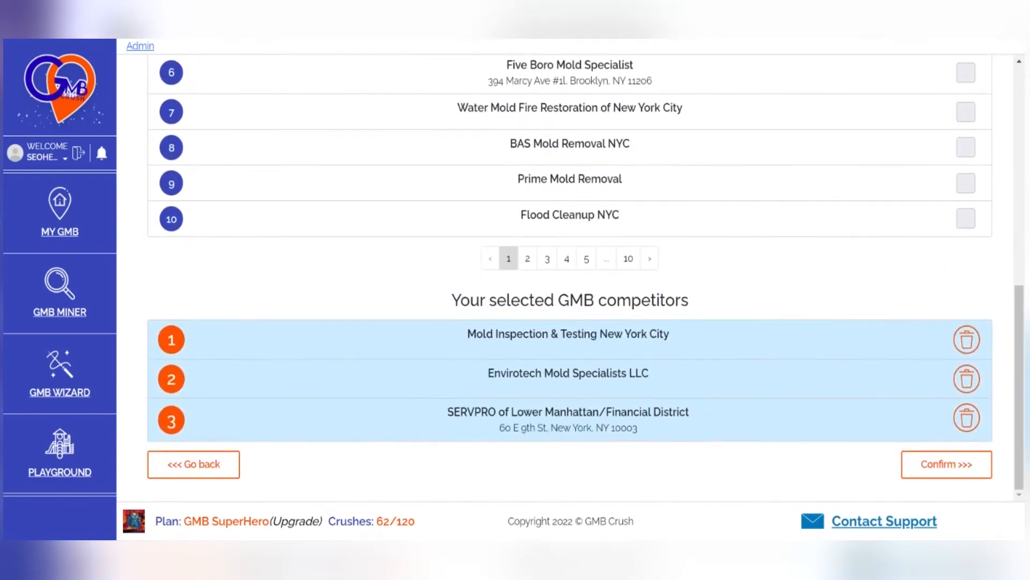
pyautogui.scroll(1, 689, 332)
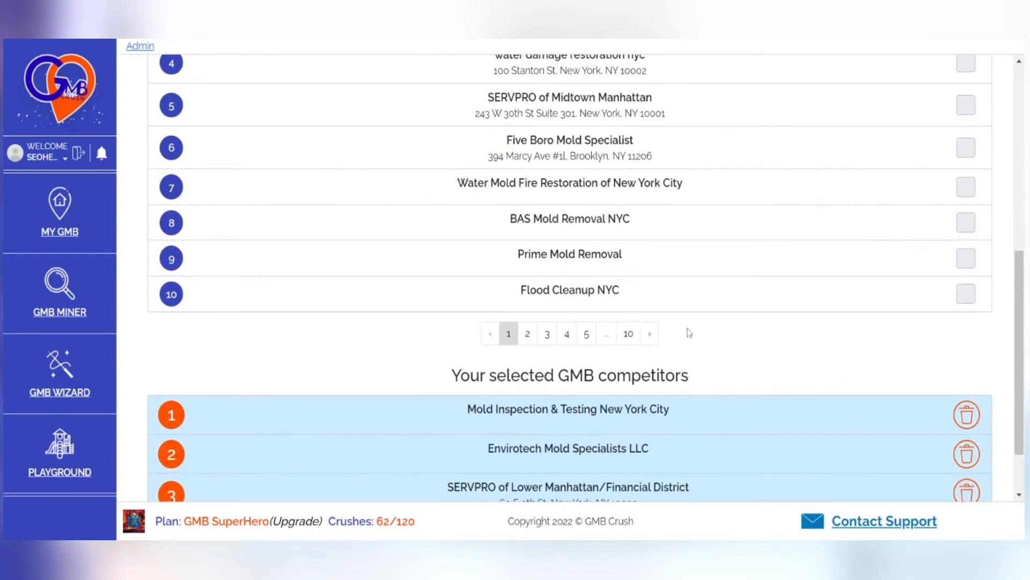
pyautogui.scroll(6, 656, 306)
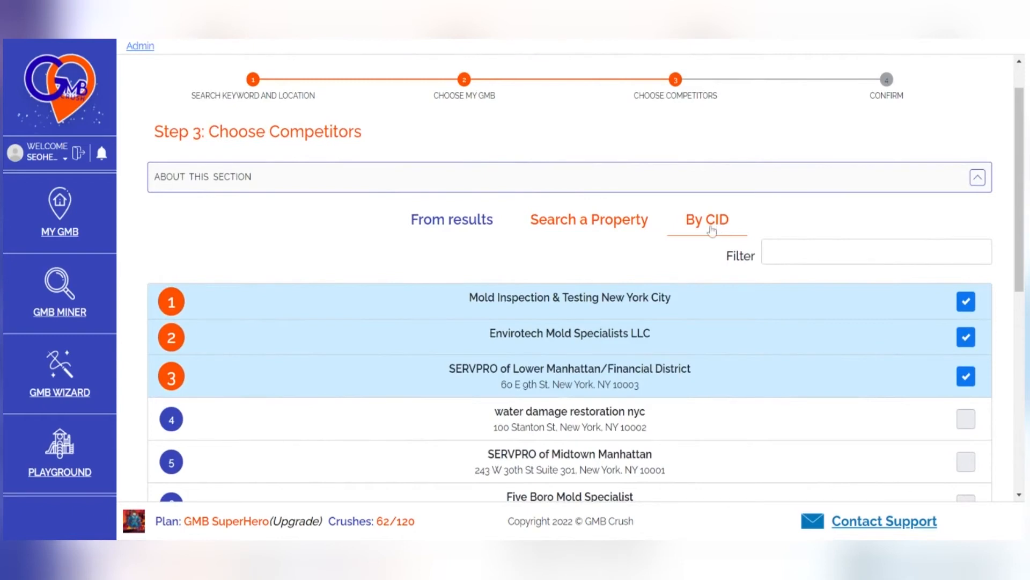
pyautogui.scroll(-8, 698, 255)
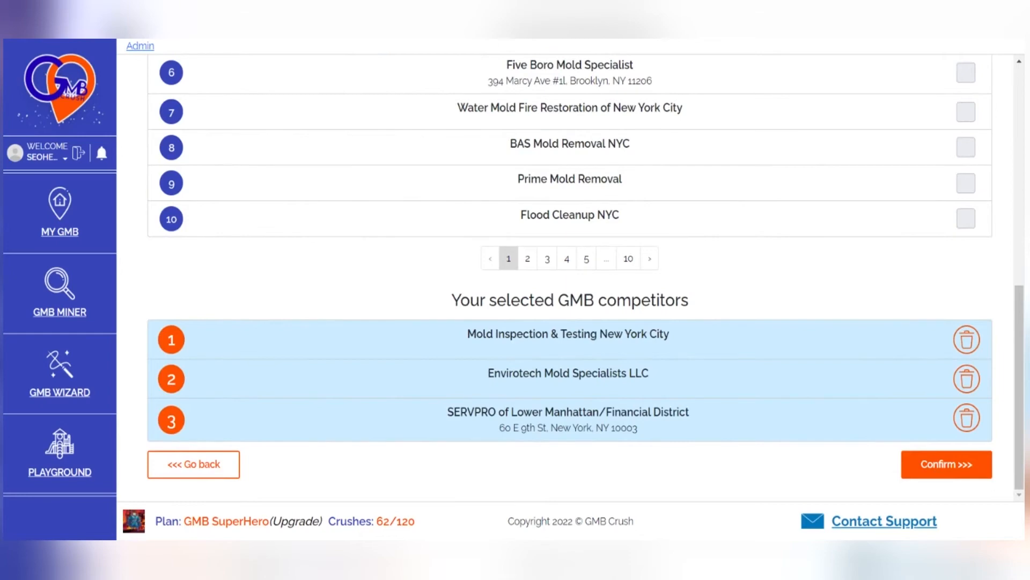
pyautogui.click(947, 463)
# - Review the confirmation summary, checking the search keyword, search location, chosen MyGMB and competitors
pyautogui.scroll(5, 733, 359)
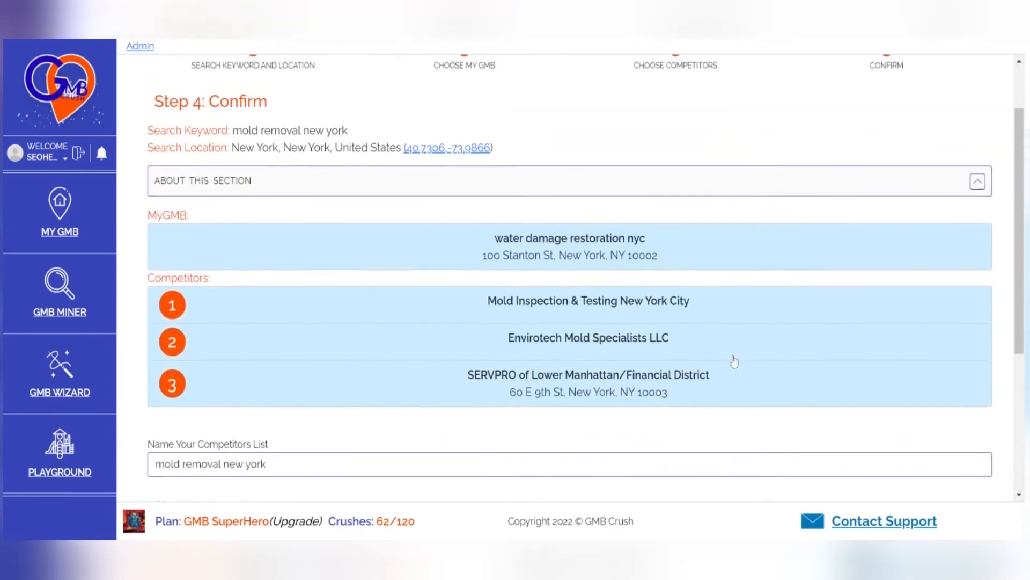
pyautogui.scroll(1, 734, 361)
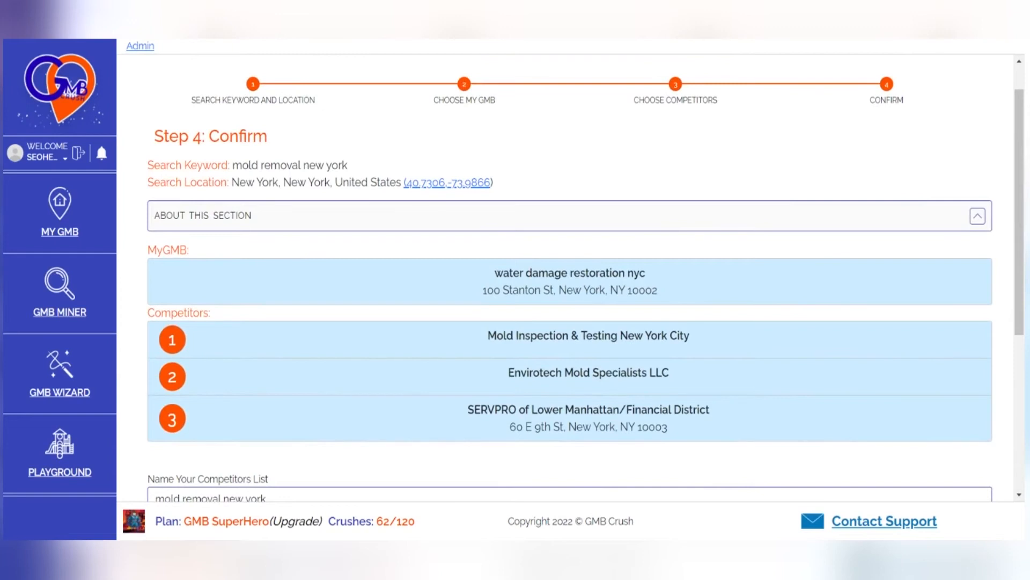
pyautogui.moveTo(659, 373)
pyautogui.mouseDown()
pyautogui.moveTo(658, 337)
pyautogui.moveTo(659, 373)
pyautogui.mouseUp()
pyautogui.moveTo(645, 411); pyautogui.dragTo(645, 390)
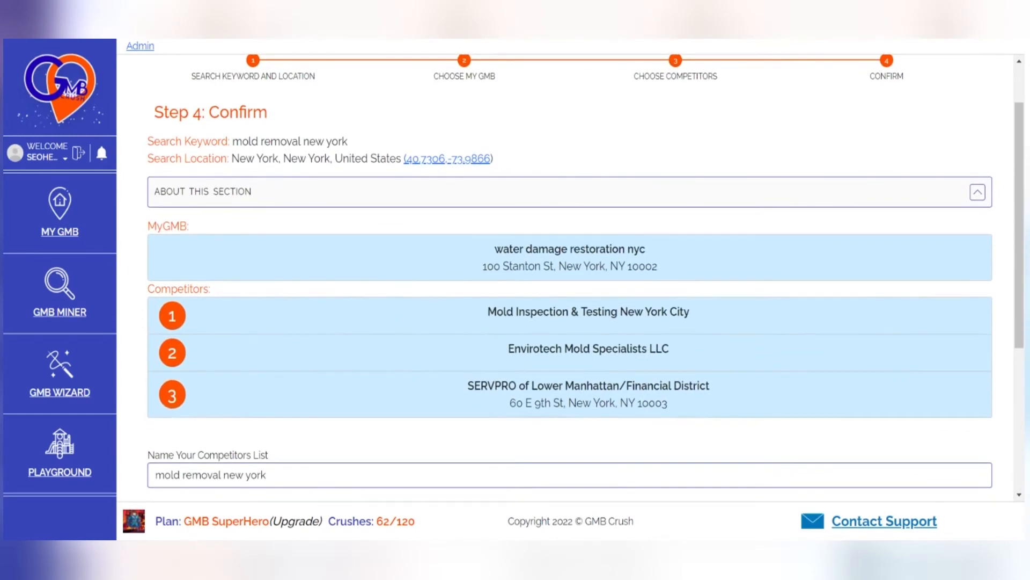
pyautogui.tripleClick(282, 141)
pyautogui.tripleClick(295, 158)
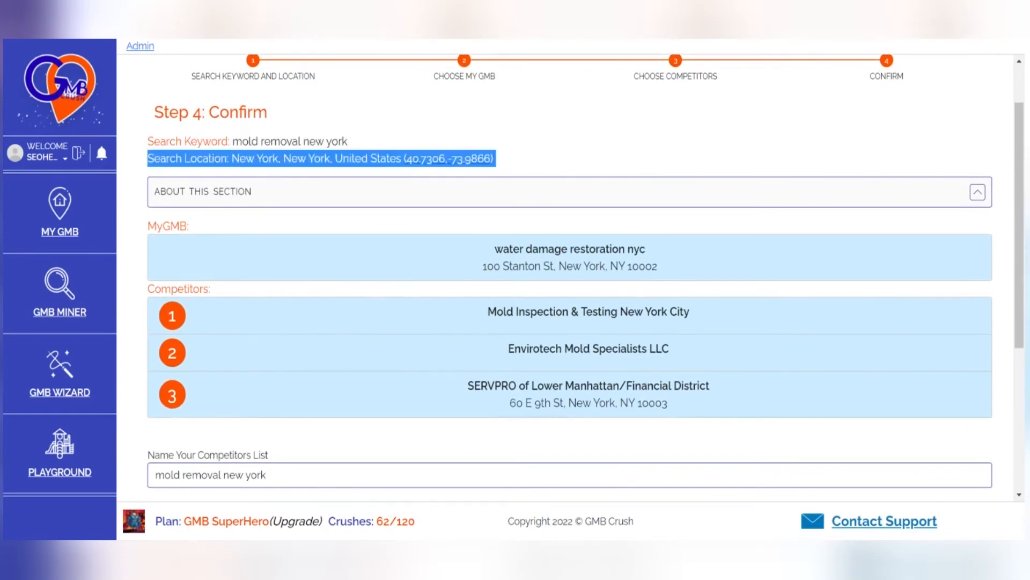
# - Keep "mold removal new york" as the competitors list name, leave the description and image empty, and submit the audit setup
pyautogui.scroll(-4, 365, 298)
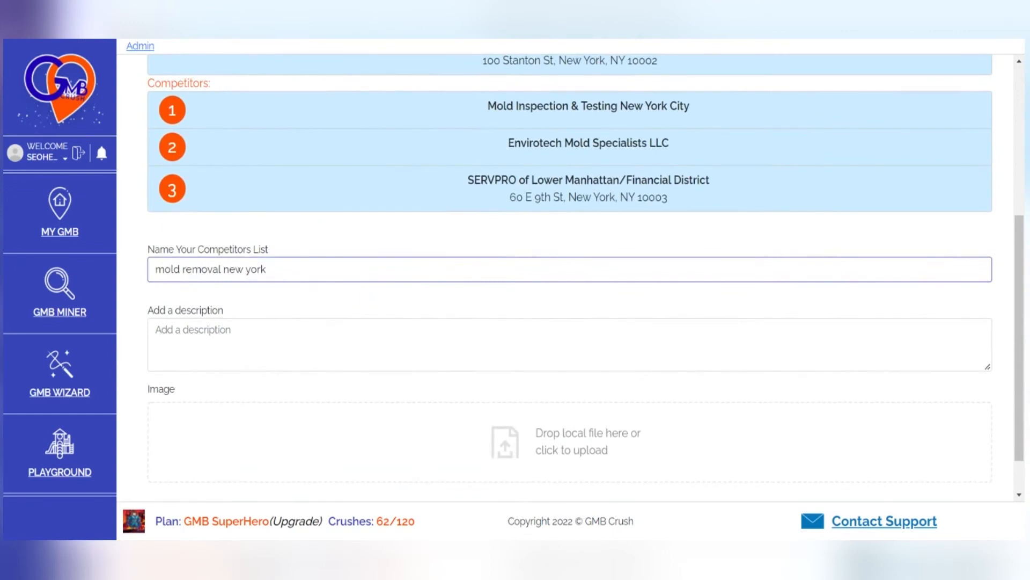
pyautogui.click(267, 269)
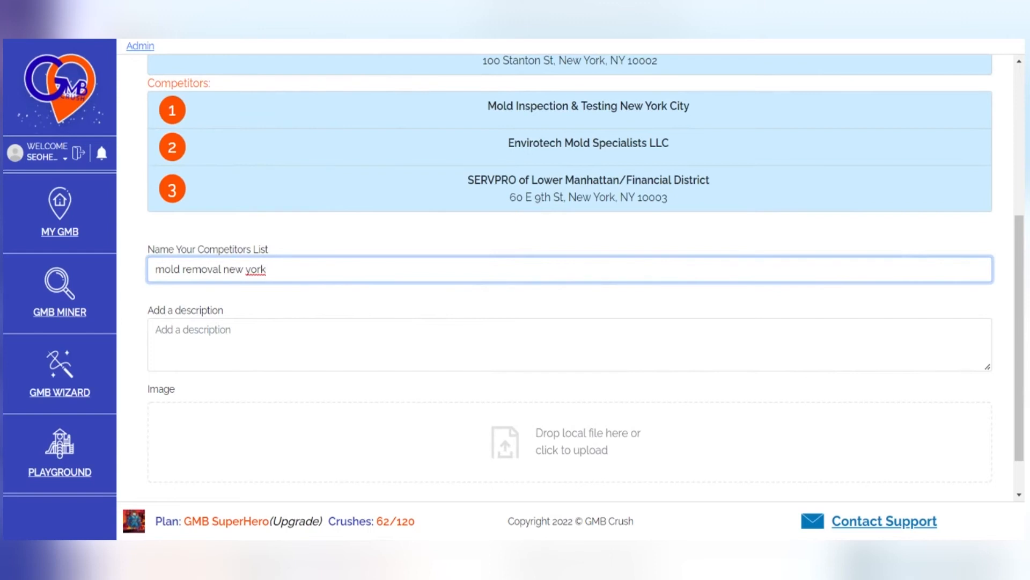
pyautogui.click(156, 330)
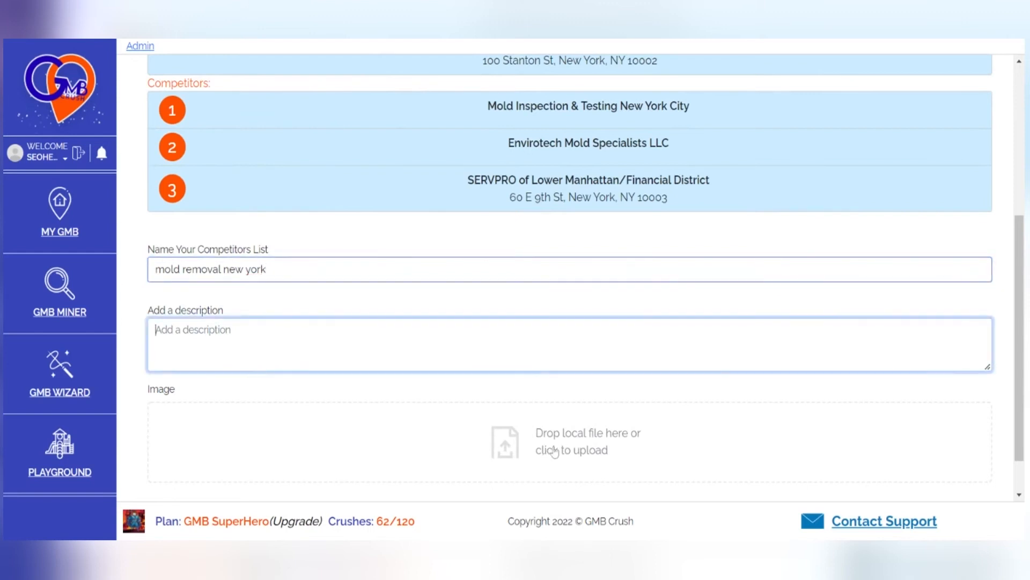
pyautogui.scroll(-2, 554, 453)
pyautogui.click(942, 475)
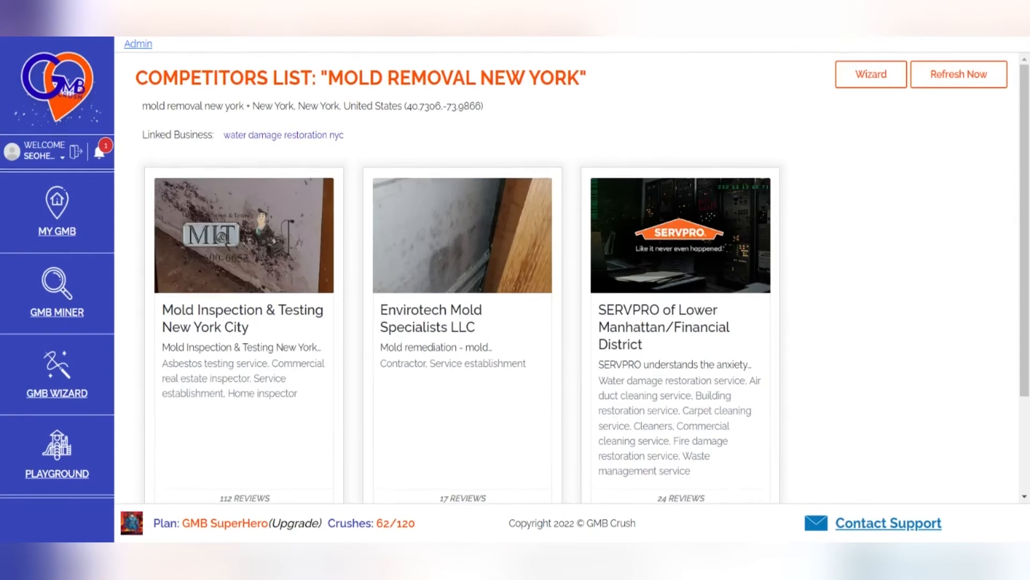
# - Check the data import notification, then open the GMB Wizard report for the "mold removal new york" competitors list and enable sharing it
pyautogui.scroll(-1, 561, 110)
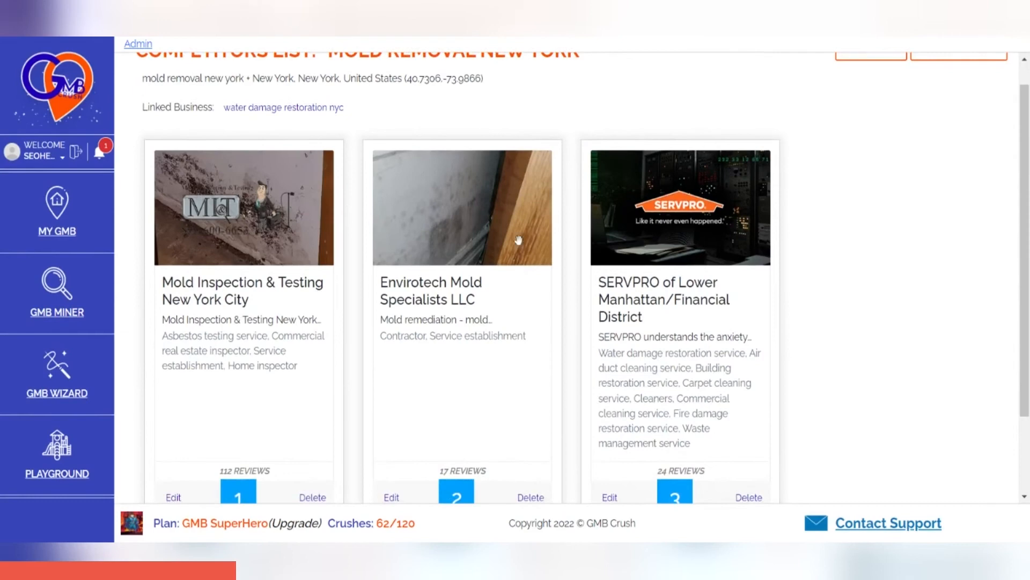
pyautogui.click(99, 155)
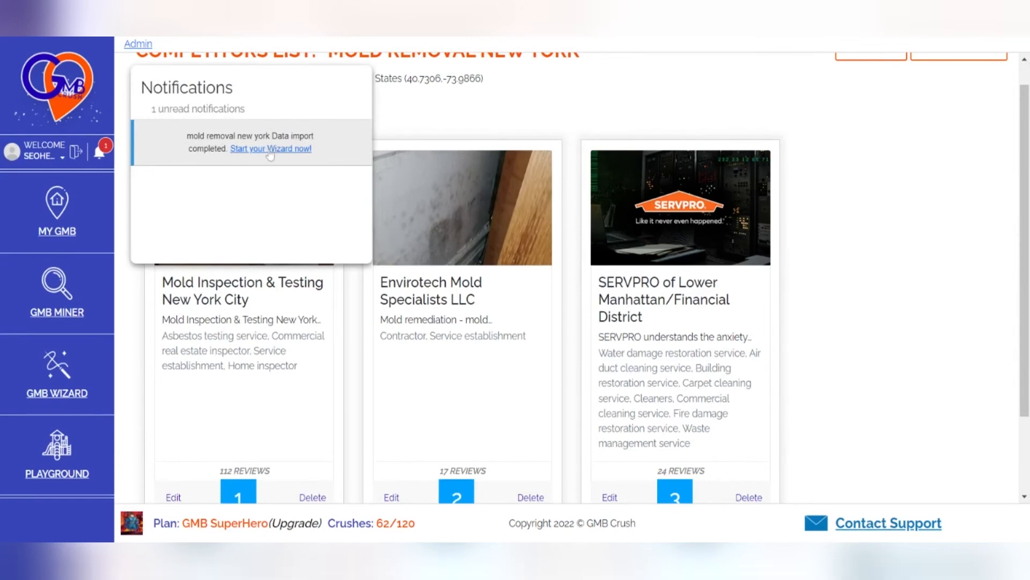
pyautogui.scroll(1, 656, 157)
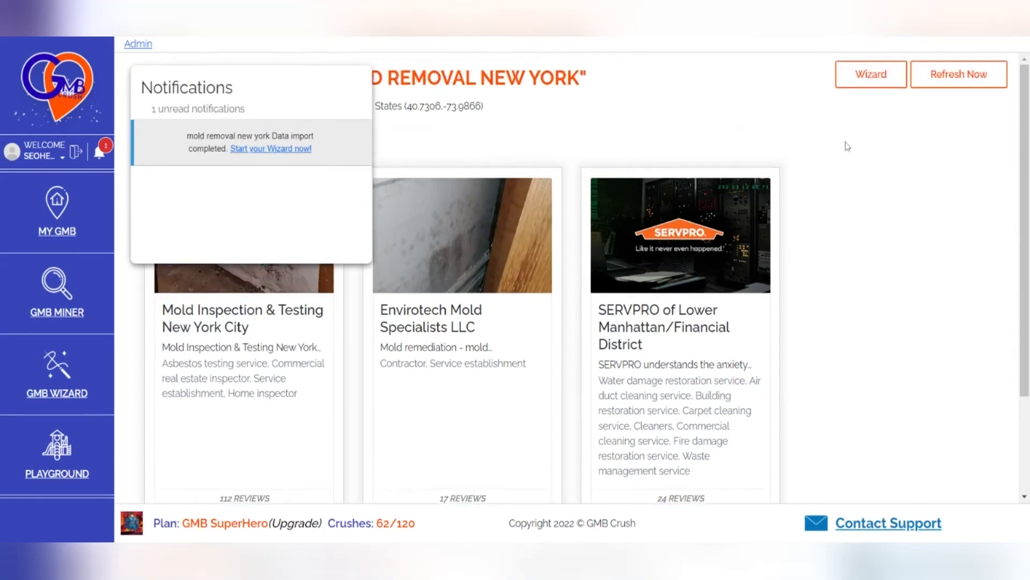
pyautogui.click(871, 79)
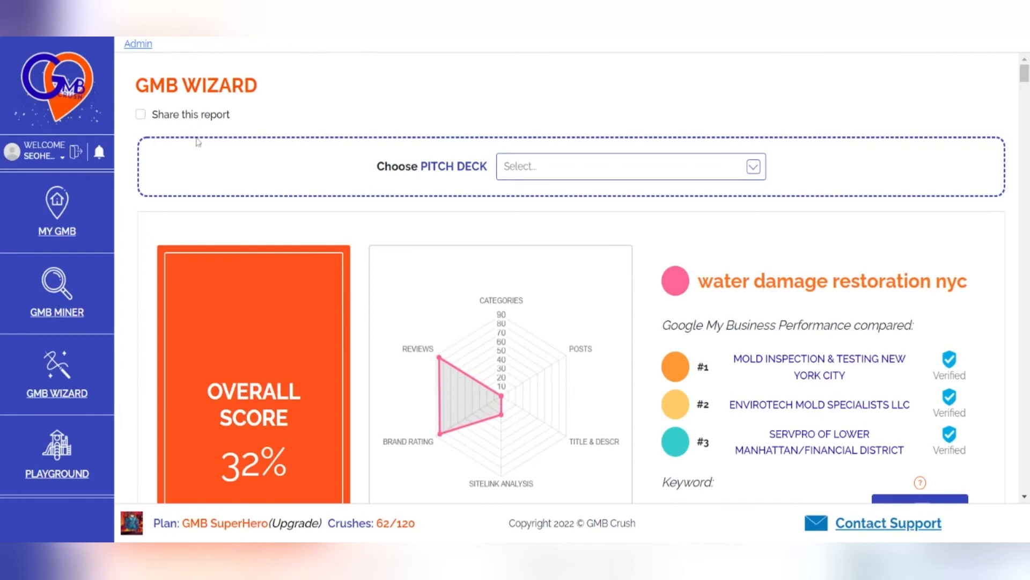
pyautogui.click(140, 114)
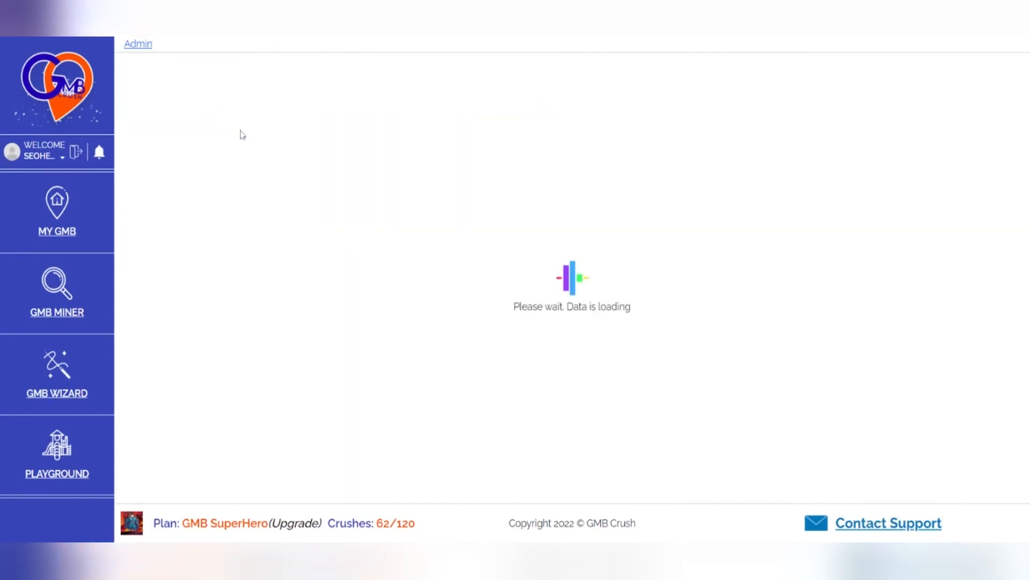